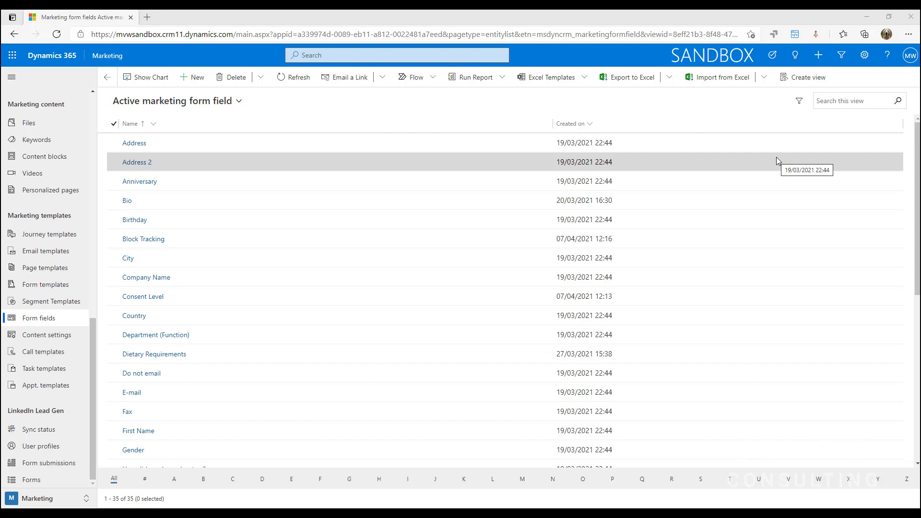
- Check that Dietary Requirements stays a Drop-down mapped to the contact's Dietary Requirements field
scroll(355, 244, "down", 2)
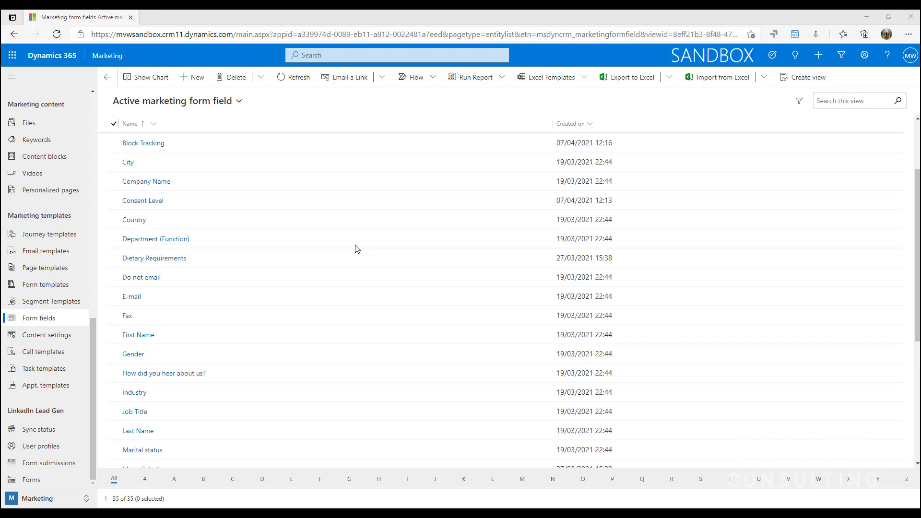
left_click(179, 259)
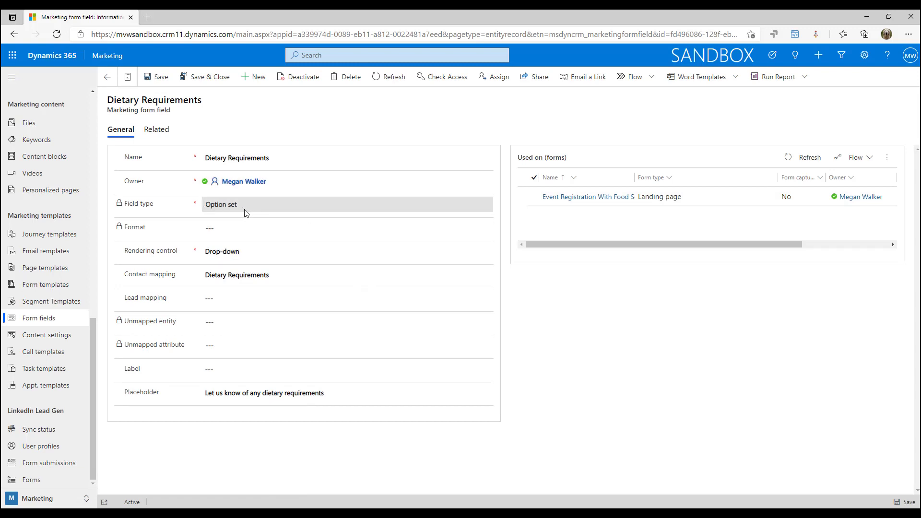
left_click(430, 251)
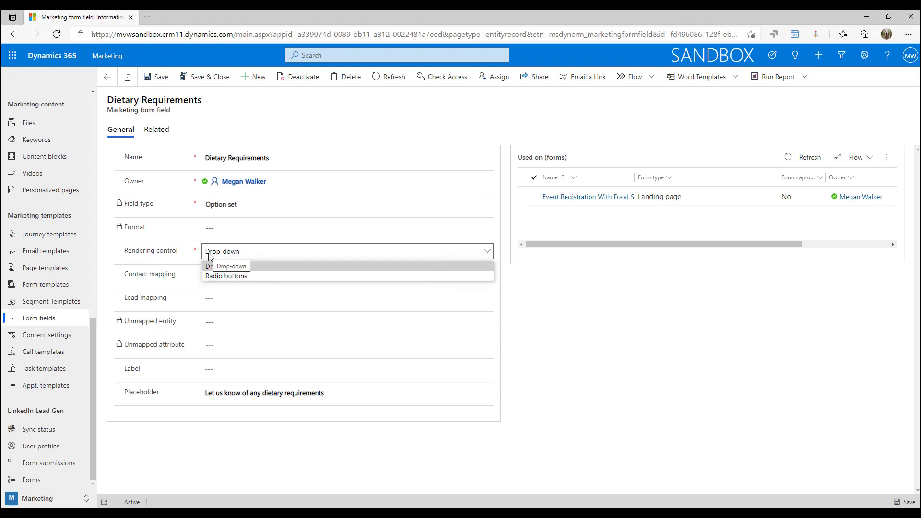
left_click(770, 378)
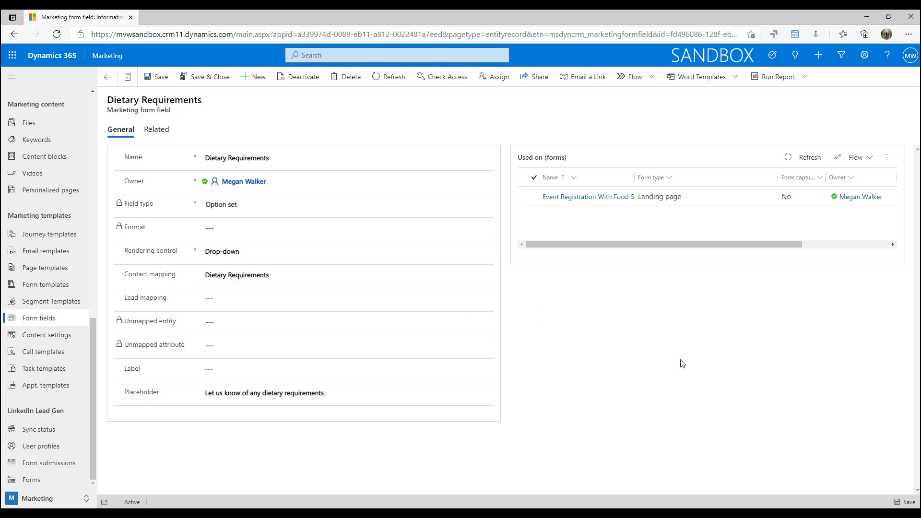
left_click(261, 276)
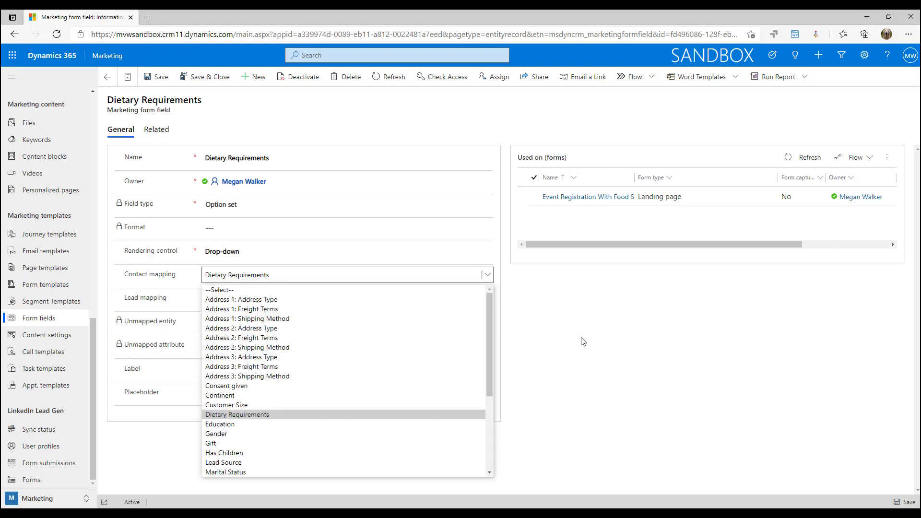
left_click(516, 238)
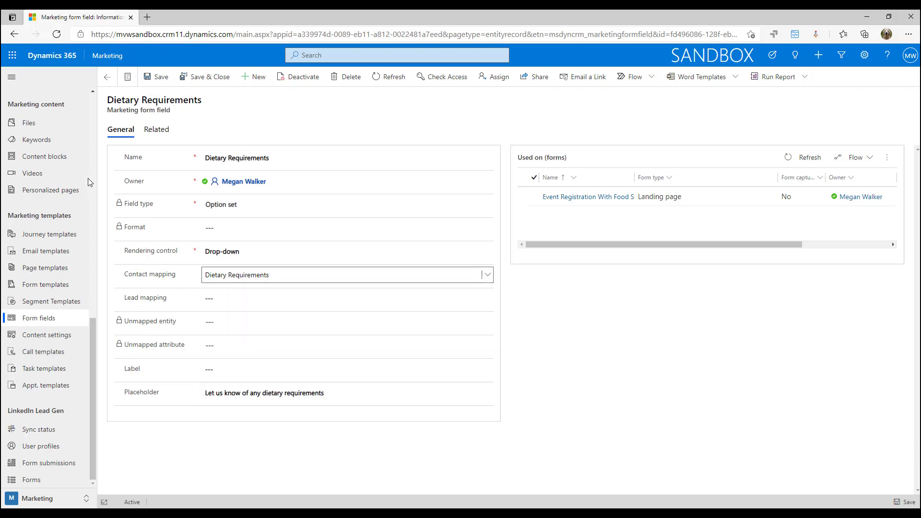
- Open the Menu Selection form field record from the side list of form fields
left_click(128, 78)
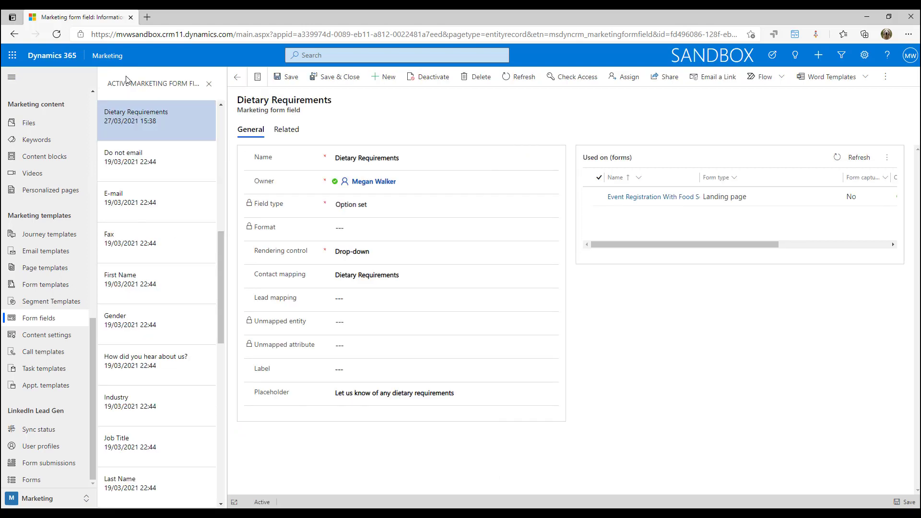
scroll(144, 292, "down", 4)
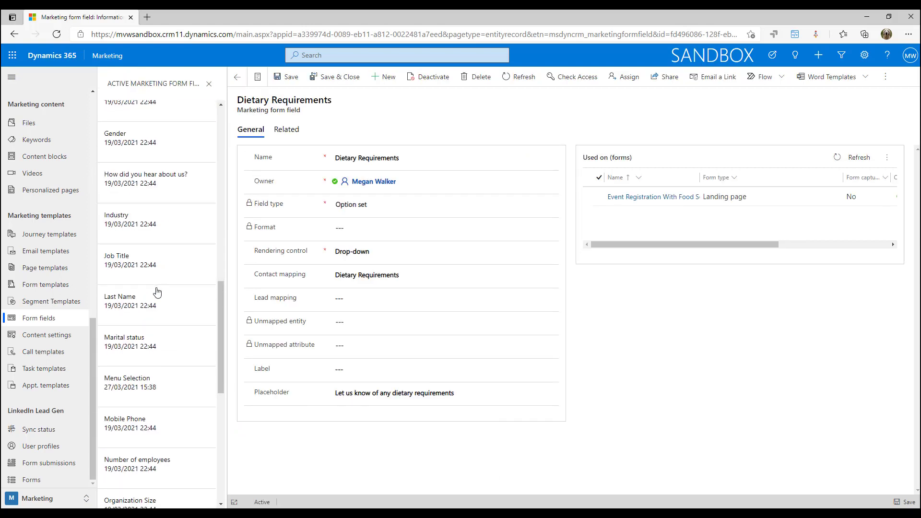
left_click(160, 386)
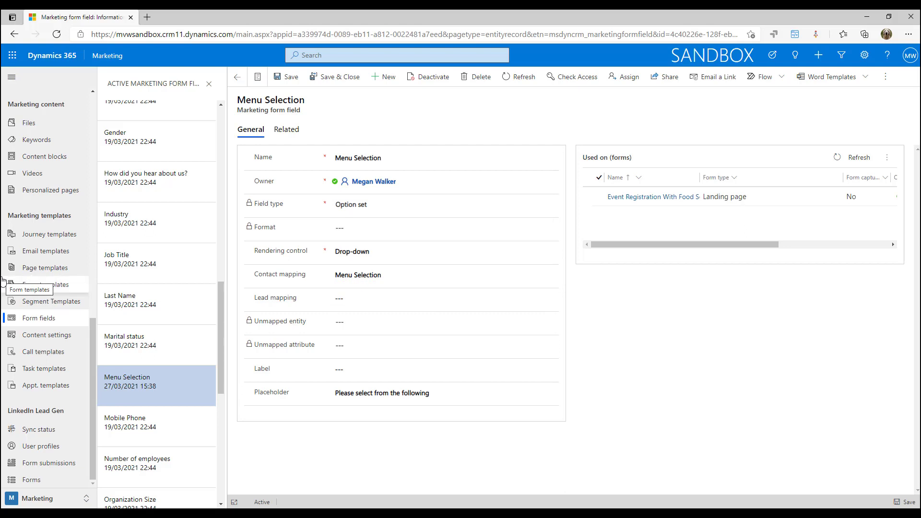
scroll(28, 273, "up", 3)
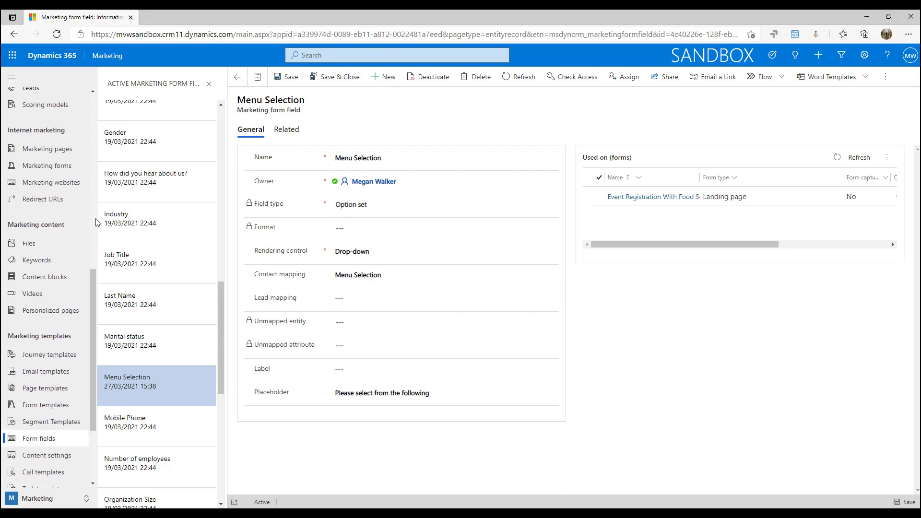
- Open the Event Registration With Food Selection marketing form and confirm editing the live form
left_click(46, 165)
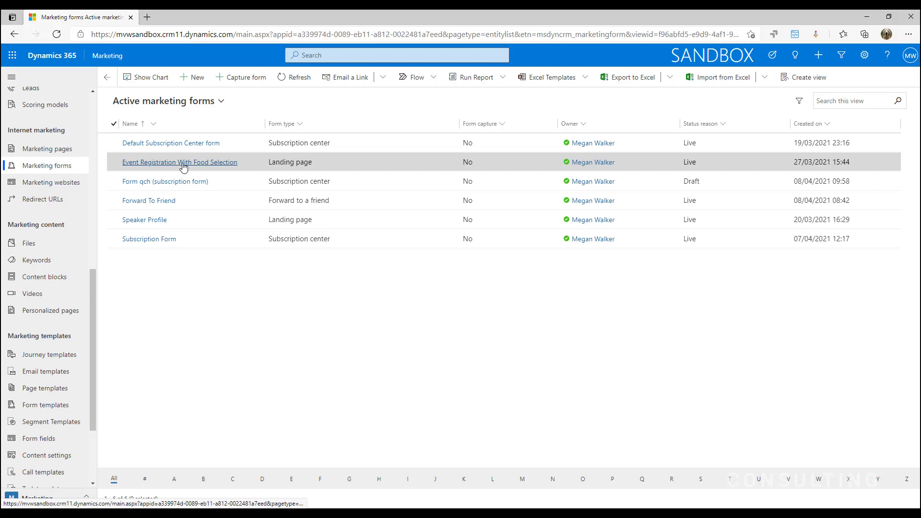
left_click(184, 161)
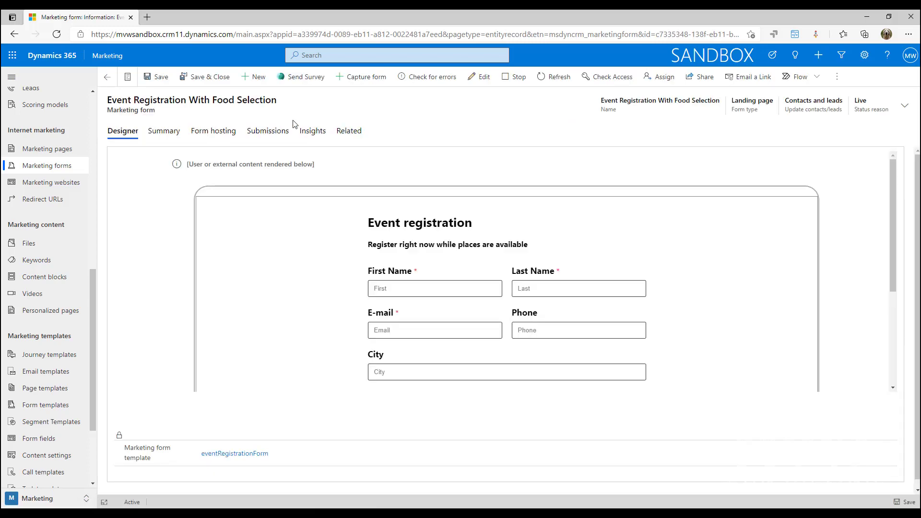
left_click(480, 76)
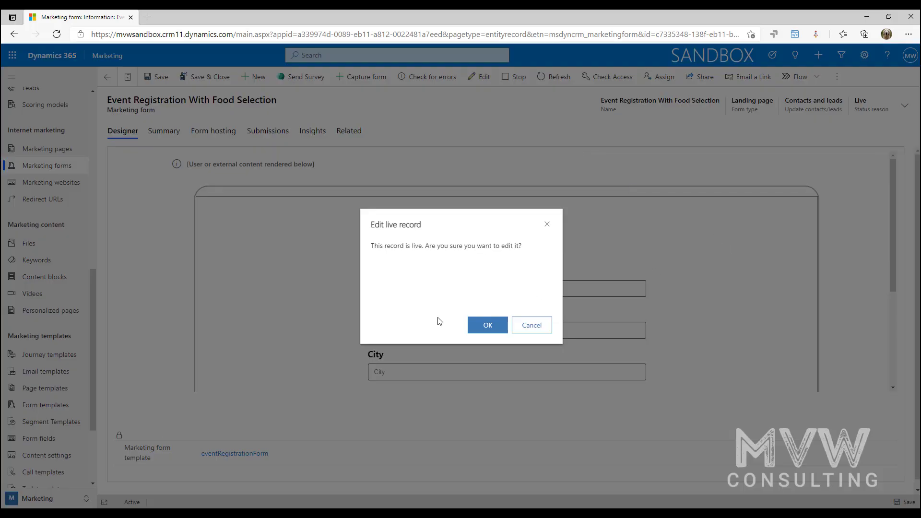
left_click(474, 325)
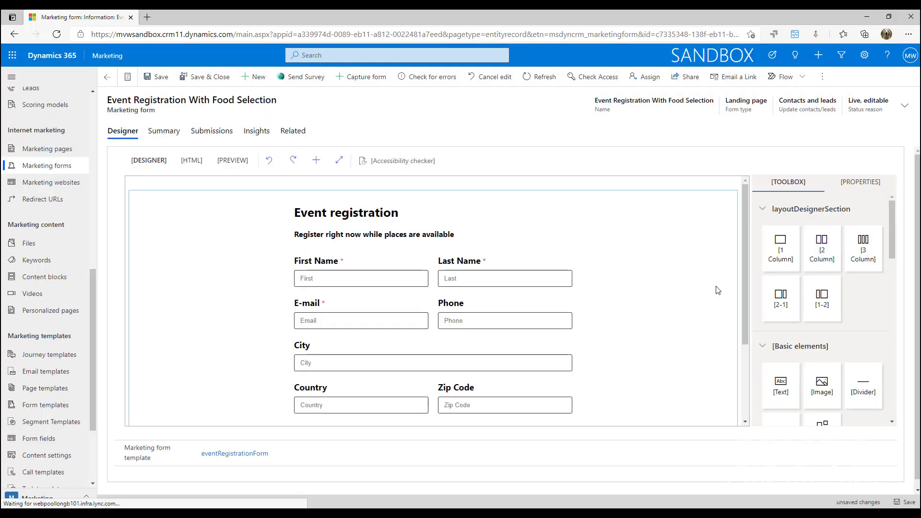
scroll(710, 283, "down", 3)
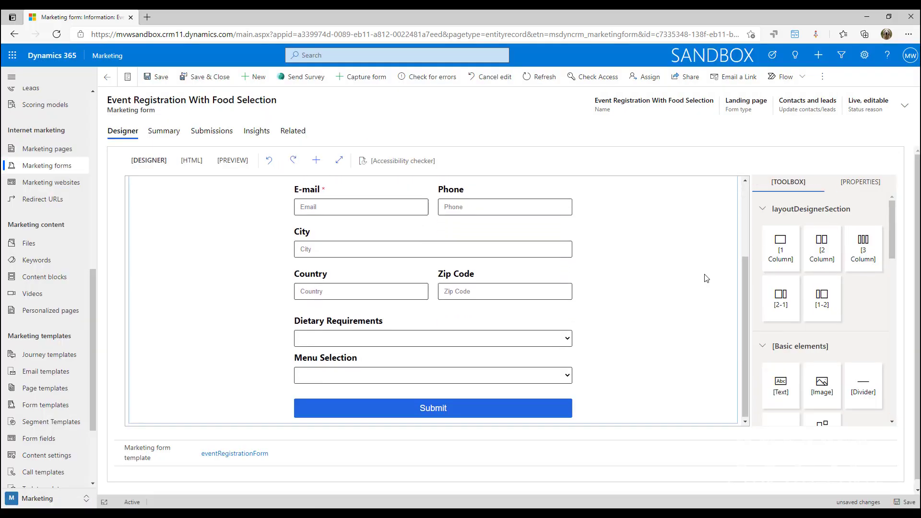
- Select the Dietary Requirements drop-down on the form to view its properties
left_click(446, 326)
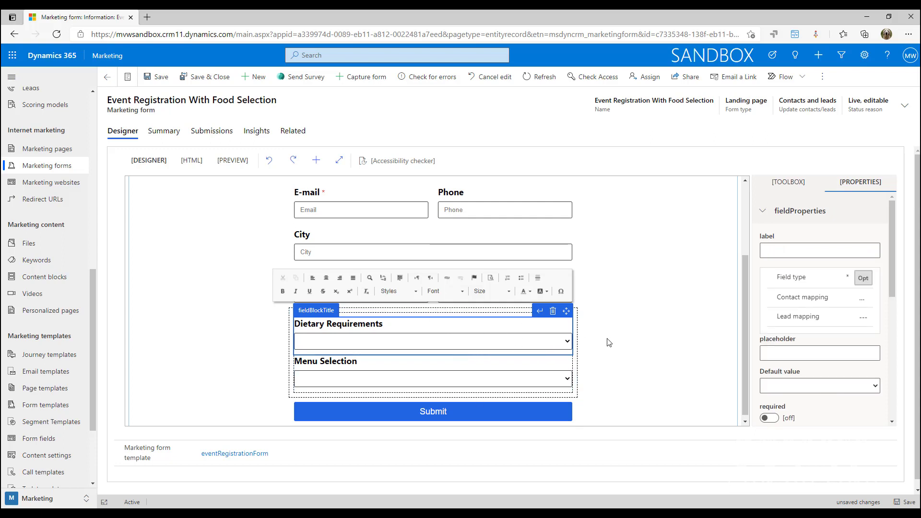
left_click(561, 341)
scroll(818, 307, "down", 2)
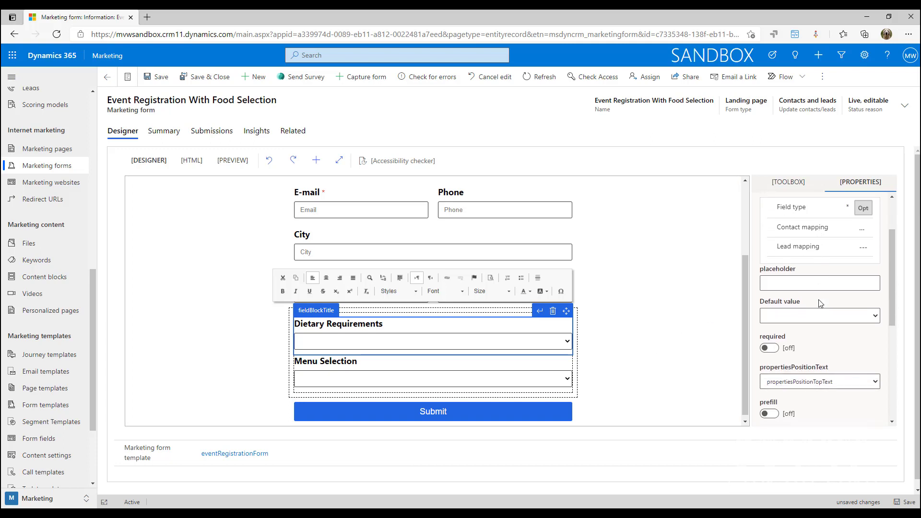
- Set the Menu Selection field's filterByParent property to Dietary Requirements
left_click(552, 311)
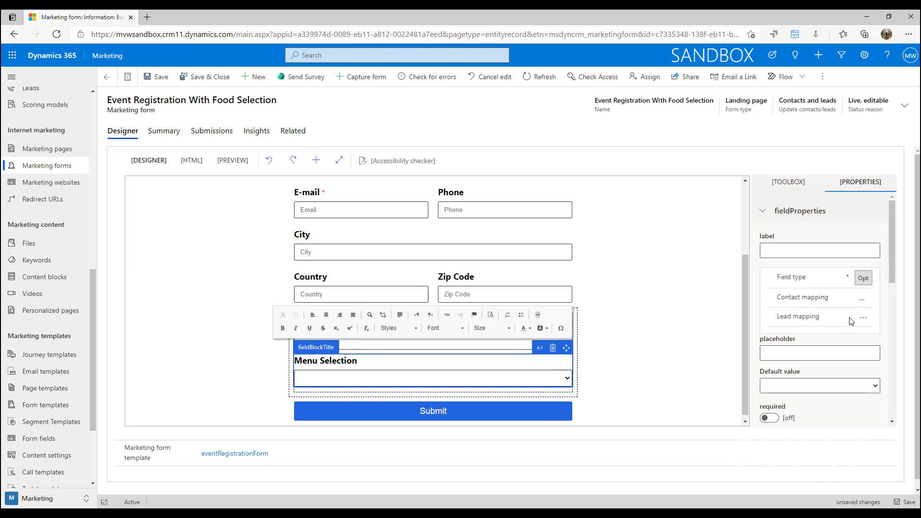
scroll(851, 321, "down", 5)
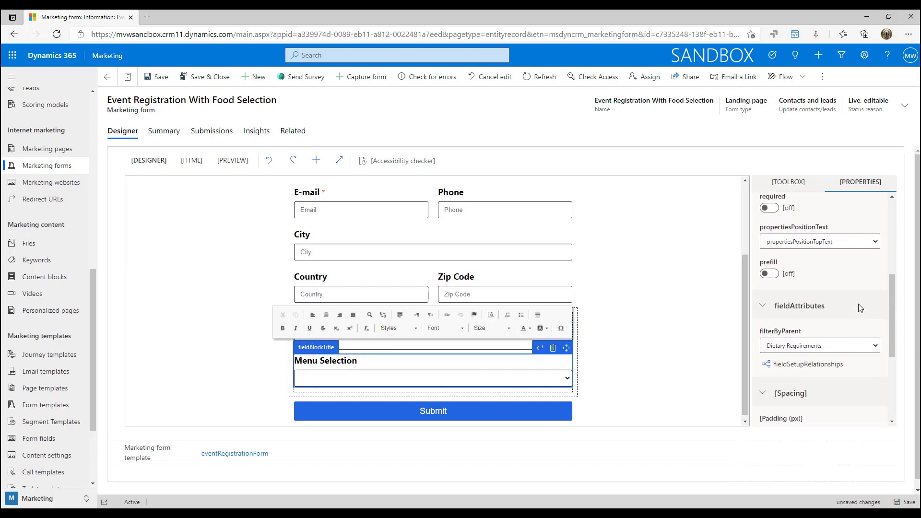
scroll(860, 308, "down", 2)
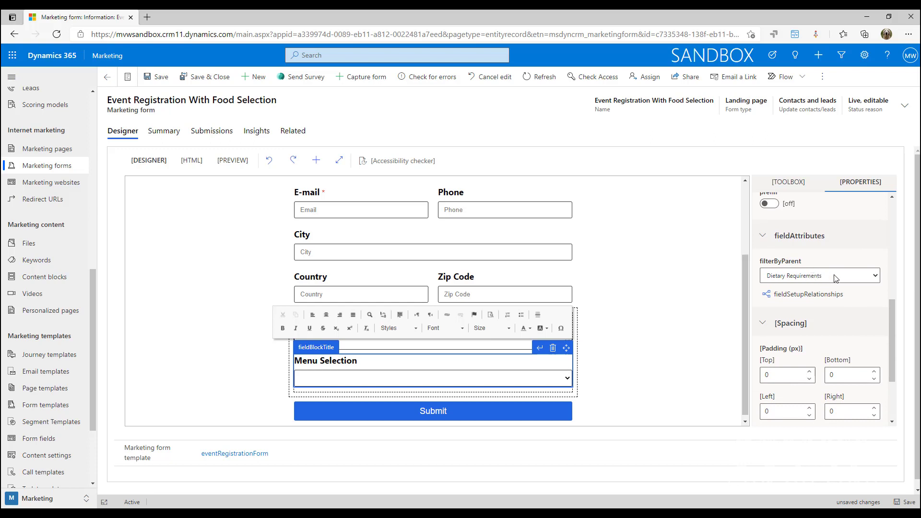
left_click(871, 279)
left_click(870, 280)
left_click(870, 279)
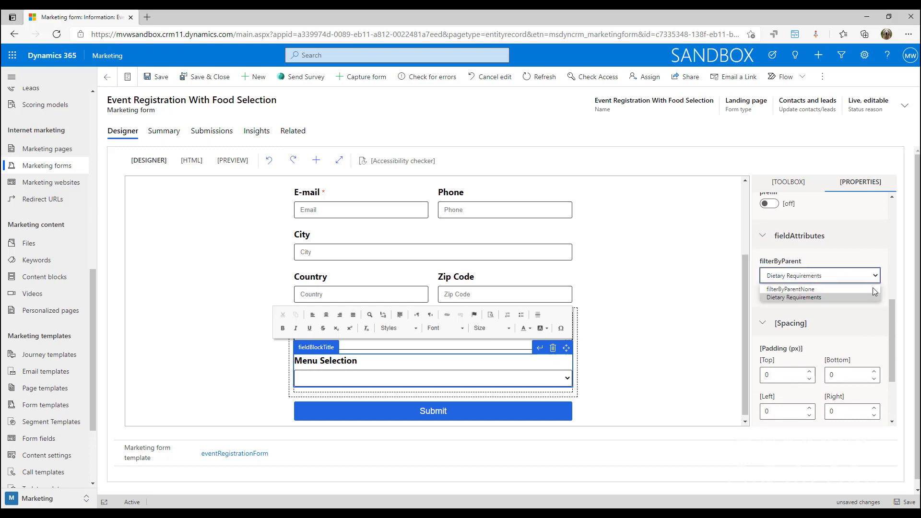
left_click(777, 298)
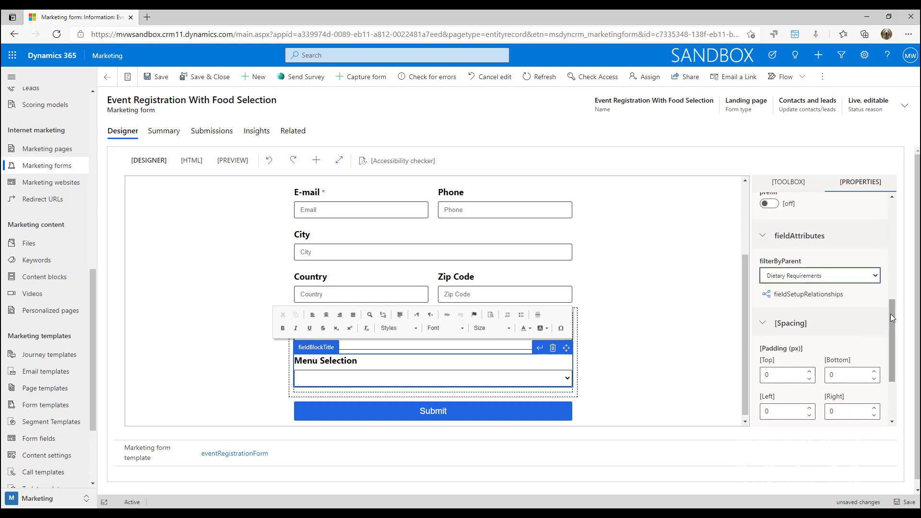
left_click(625, 399)
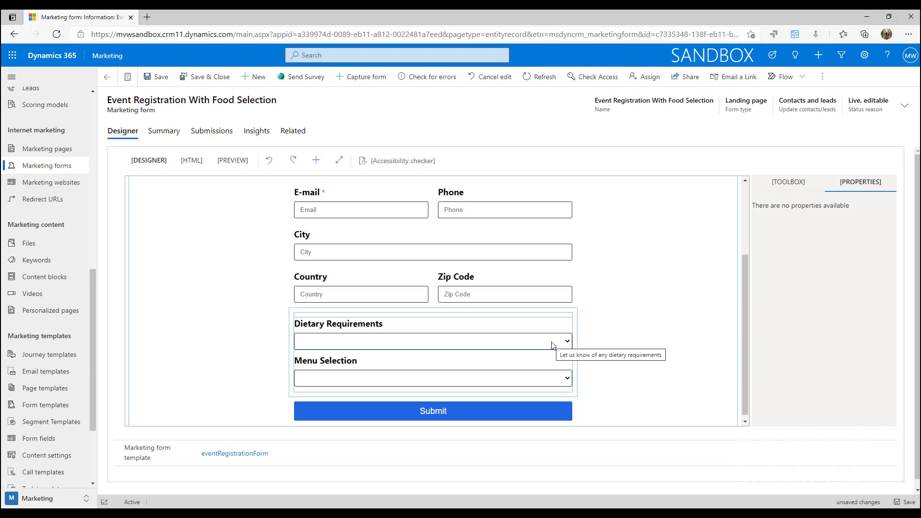
- Reselect Menu Selection and bring up its parent-child field relationships settings
left_click(548, 378)
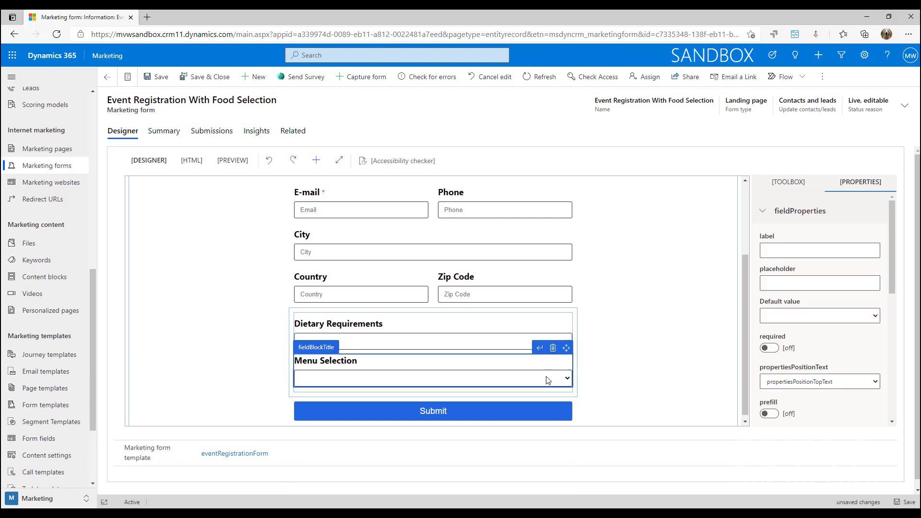
scroll(876, 338, "down", 3)
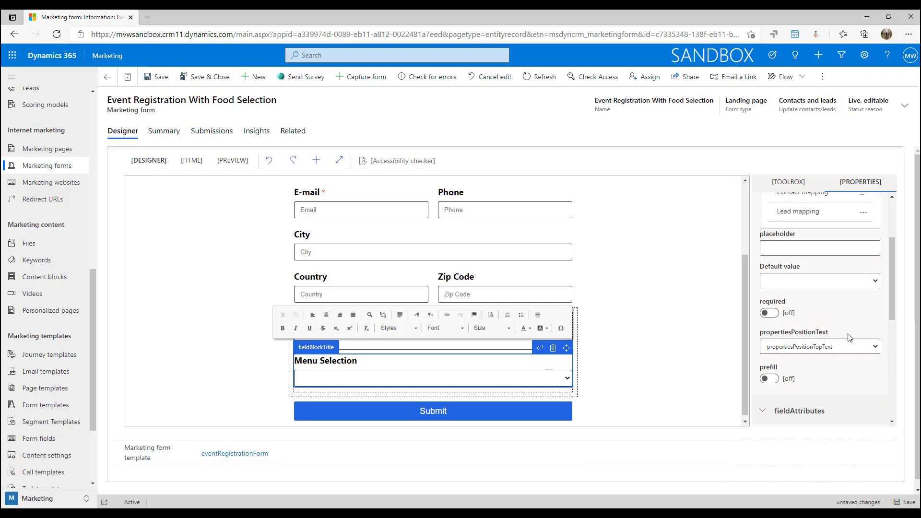
scroll(876, 337, "down", 3)
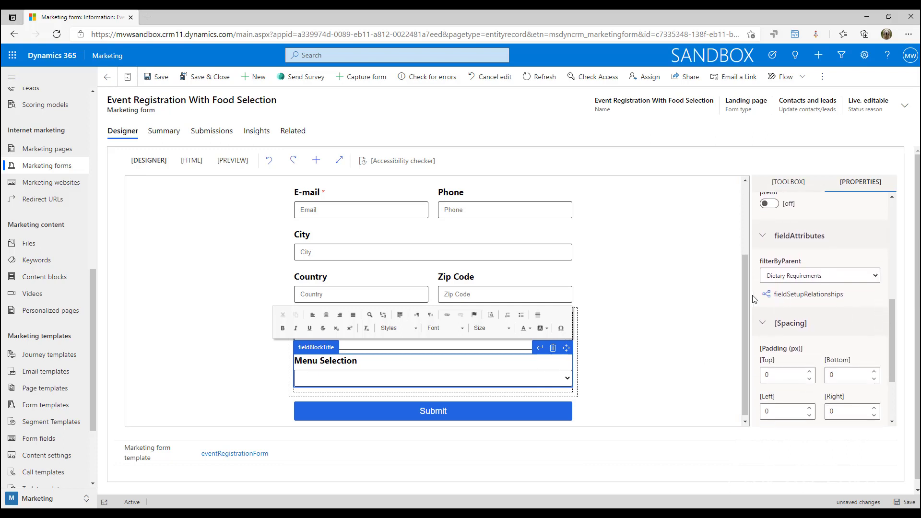
left_click(800, 298)
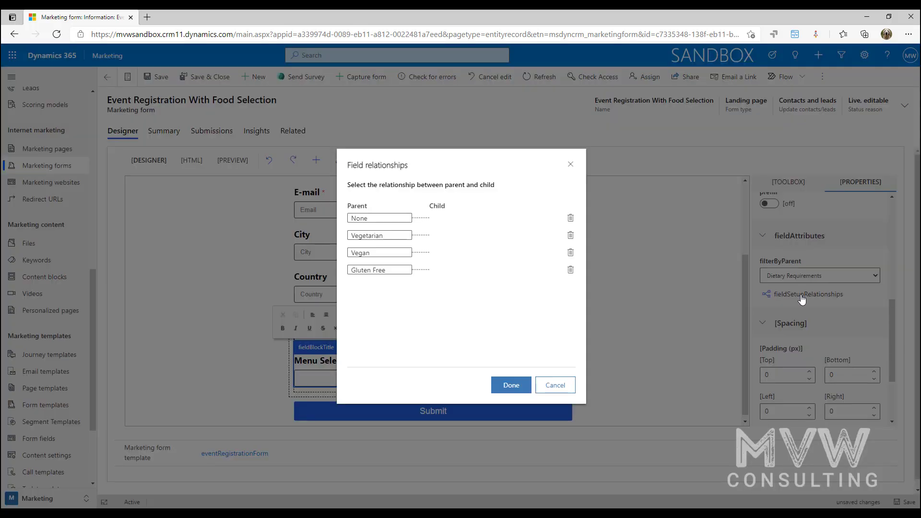
- Review the parent values of the None, Vegetarian and Vegan relationship rows
left_click(406, 222)
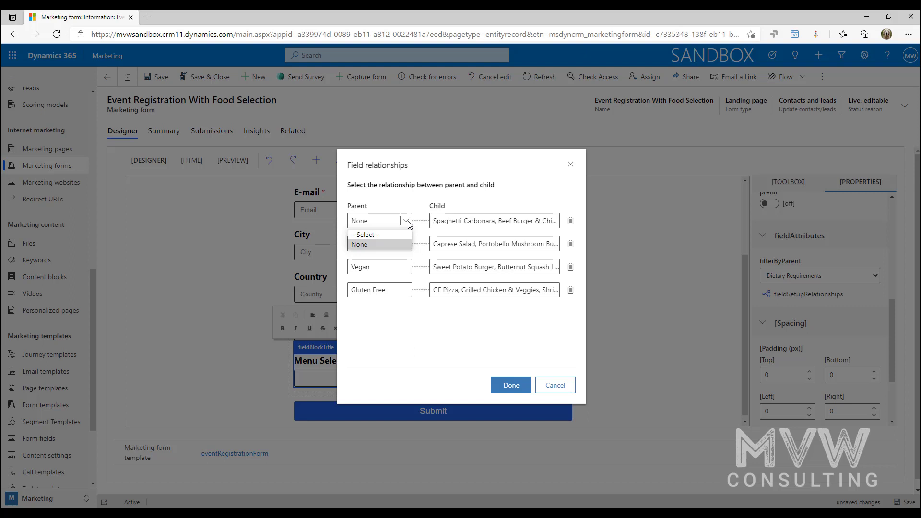
left_click(411, 198)
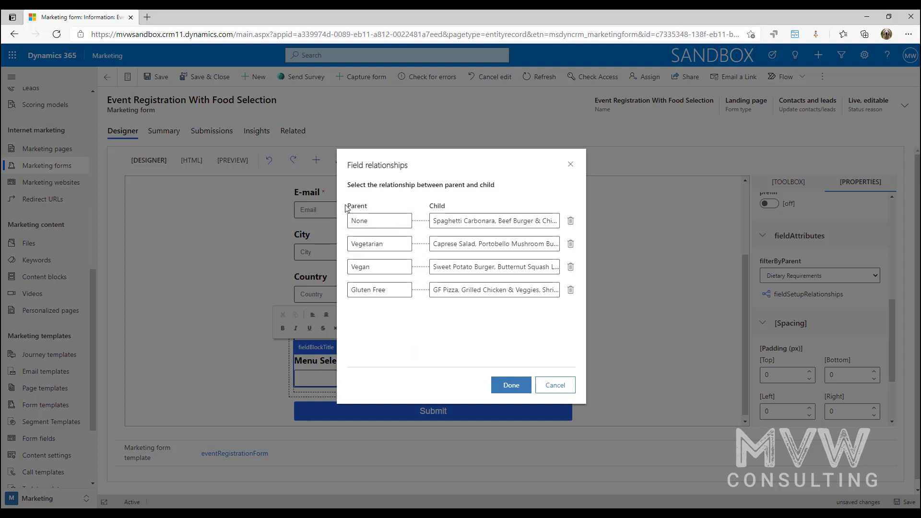
left_click(408, 249)
left_click(350, 239)
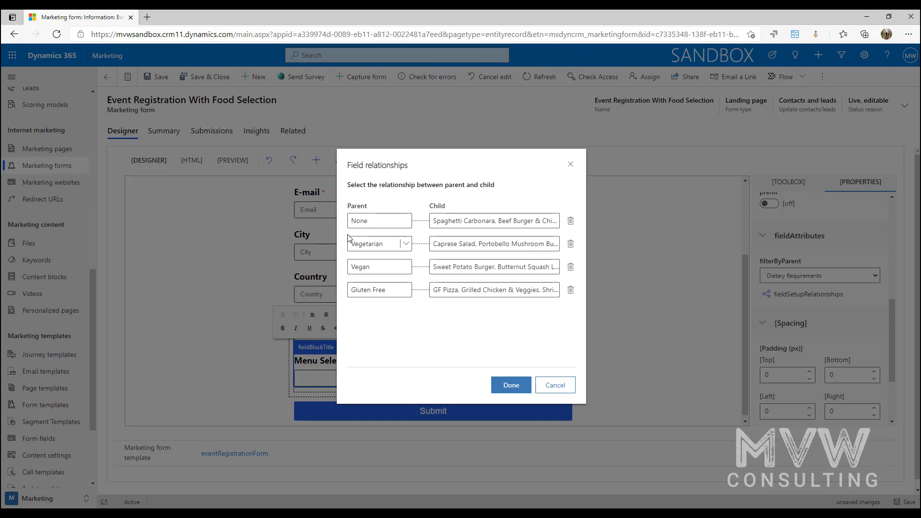
left_click(404, 267)
left_click(372, 290)
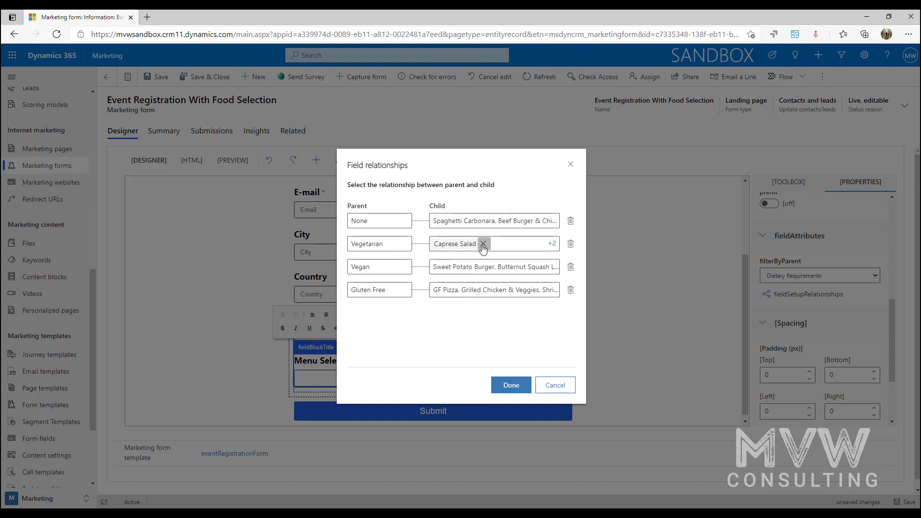
- Remove Caprese Salad, Portobello Mushroom Burger and Aubergine Lasagna from the Vegetarian row
left_click(483, 244)
left_click(534, 245)
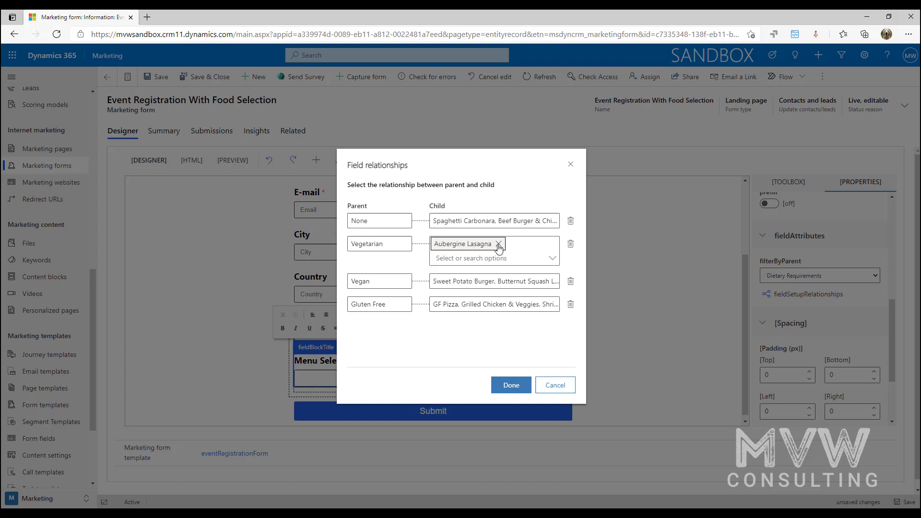
left_click(498, 244)
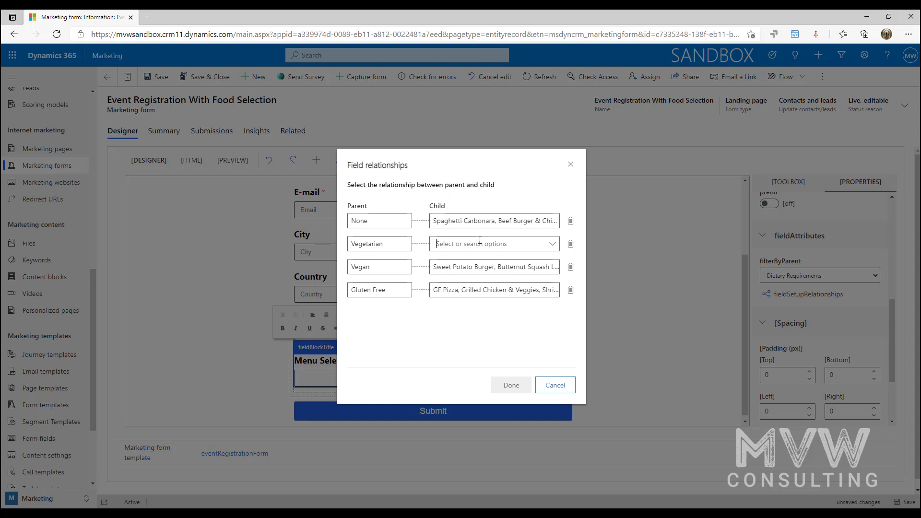
- Add Portobello Mushroom Burger, Aubergine Lasagna and Caprese Salad to Vegetarian, then apply the relationships
left_click(551, 244)
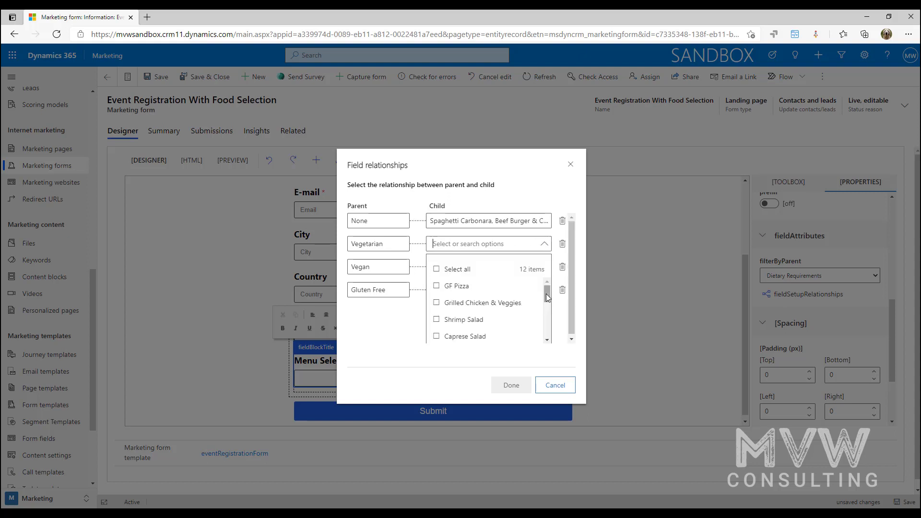
mouse_move(548, 298)
left_mouse_down()
mouse_move(548, 340)
mouse_move(548, 287)
left_mouse_up()
left_click_drag(549, 286, 549, 315)
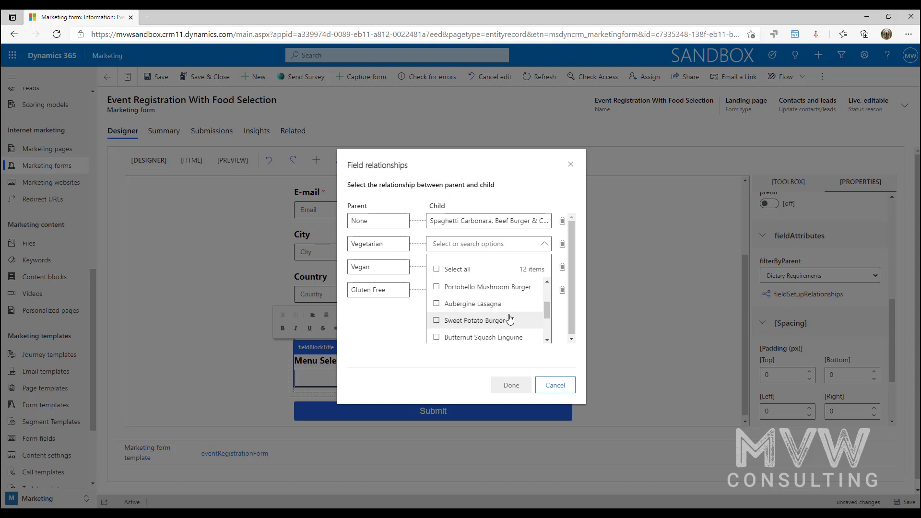
left_click(438, 288)
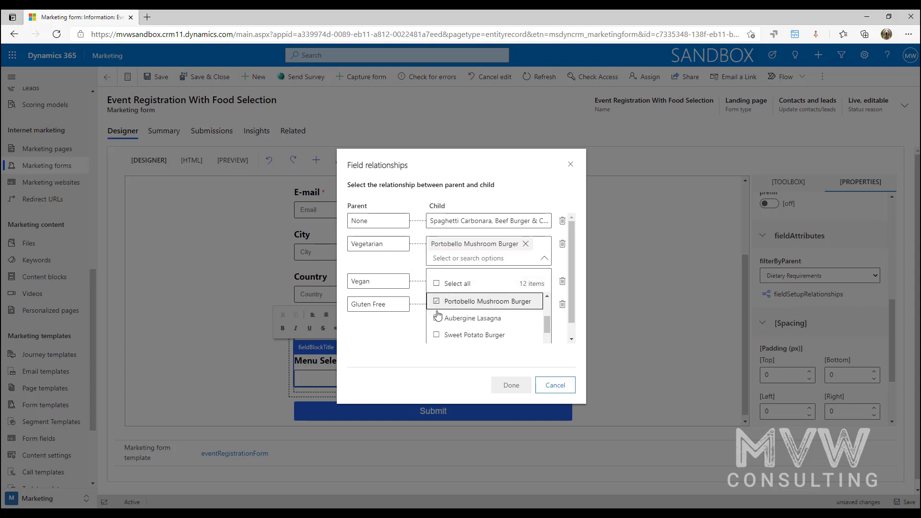
left_click(541, 318)
scroll(541, 315, "down", 3)
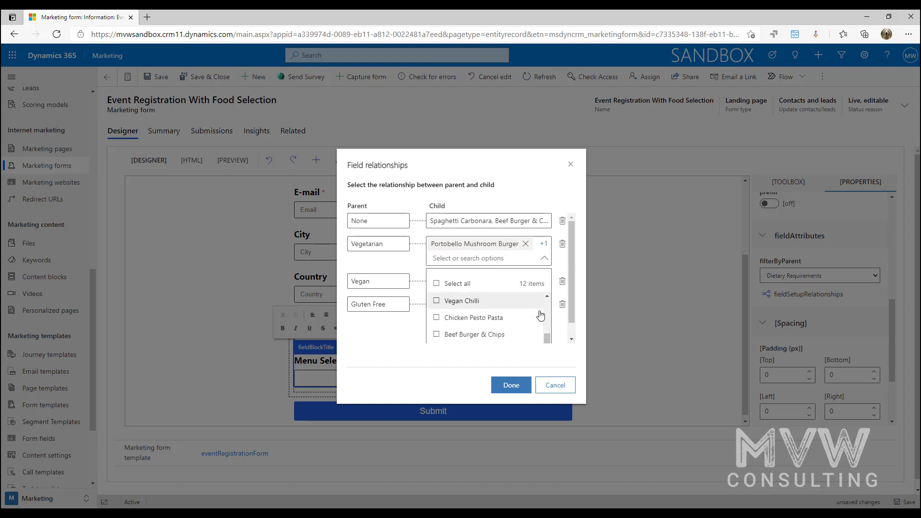
scroll(541, 315, "up", 4)
scroll(541, 315, "up", 1)
left_click(437, 317)
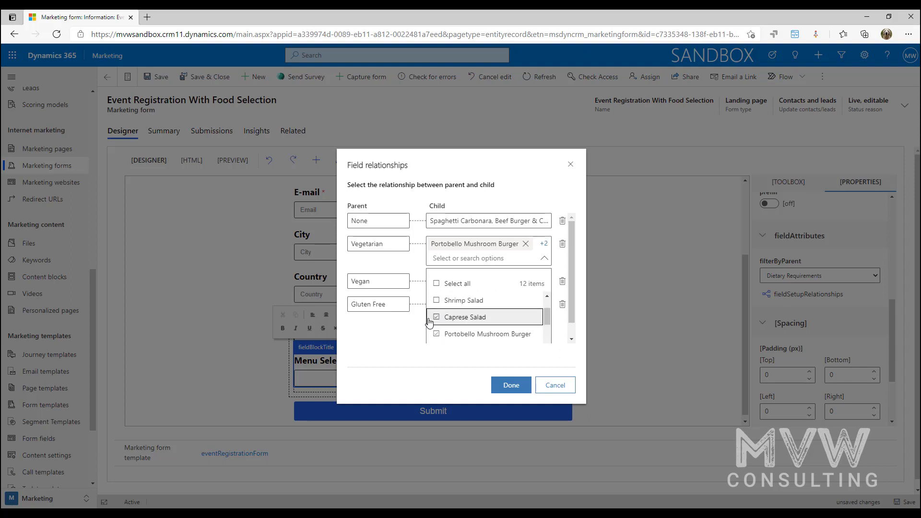
left_click(406, 353)
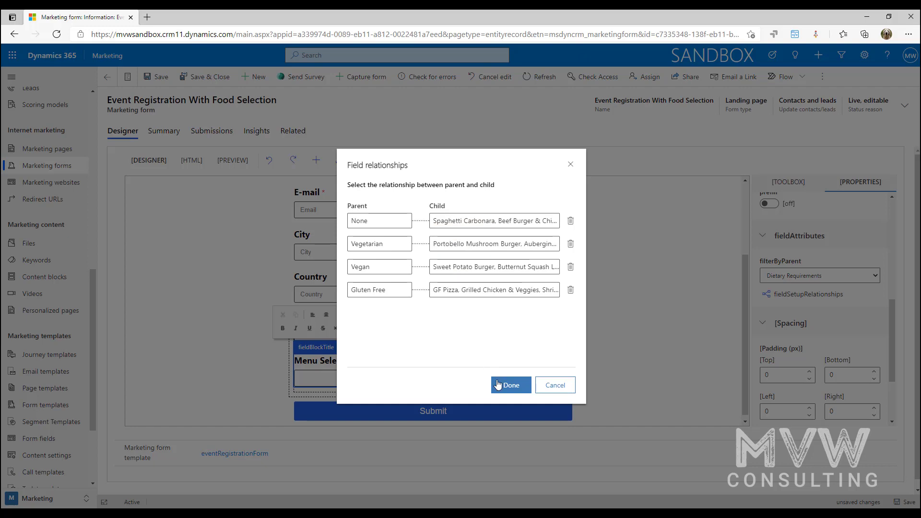
left_click(541, 386)
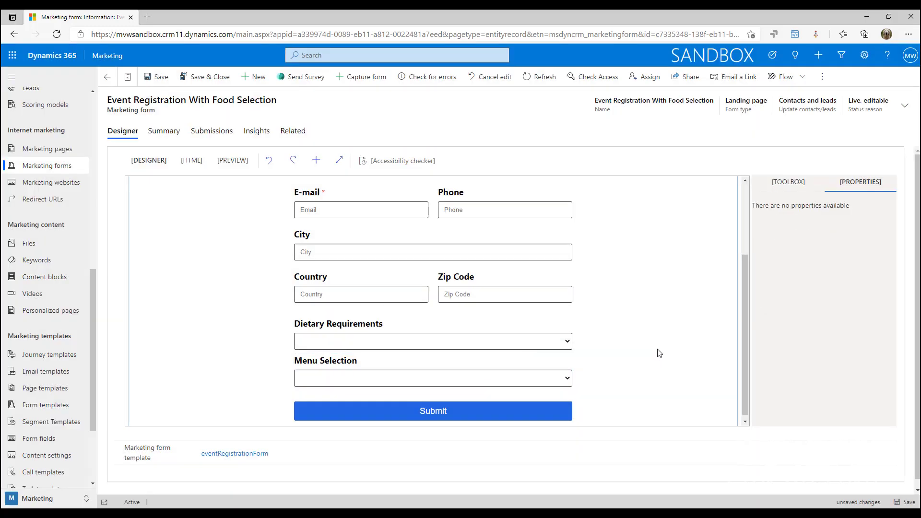
- Switch to the Edge form preview and look over the Dietary Requirements choices
left_click(226, 516)
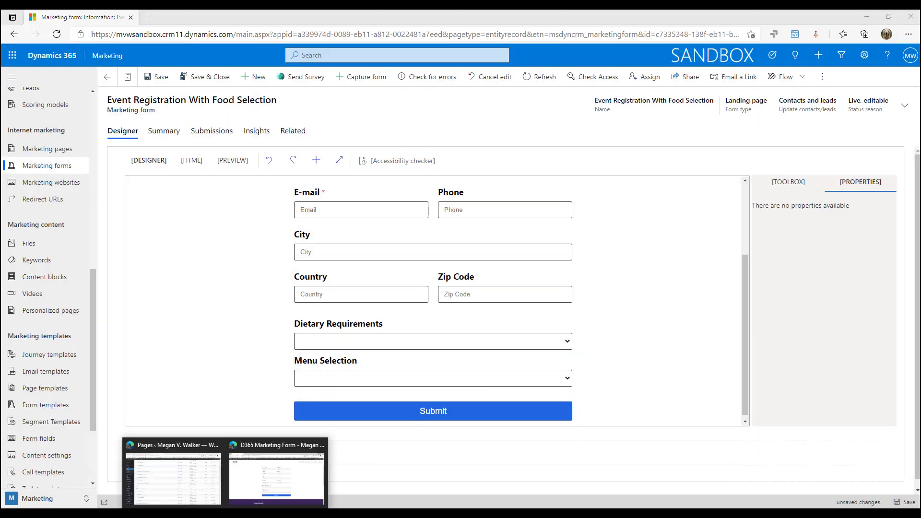
left_click(276, 477)
scroll(679, 235, "down", 1)
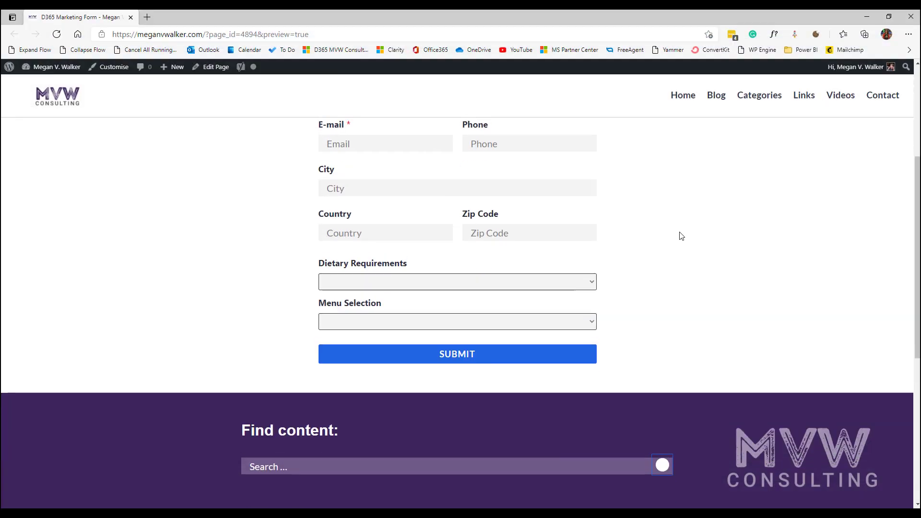
scroll(475, 297, "up", 1)
left_click(587, 346)
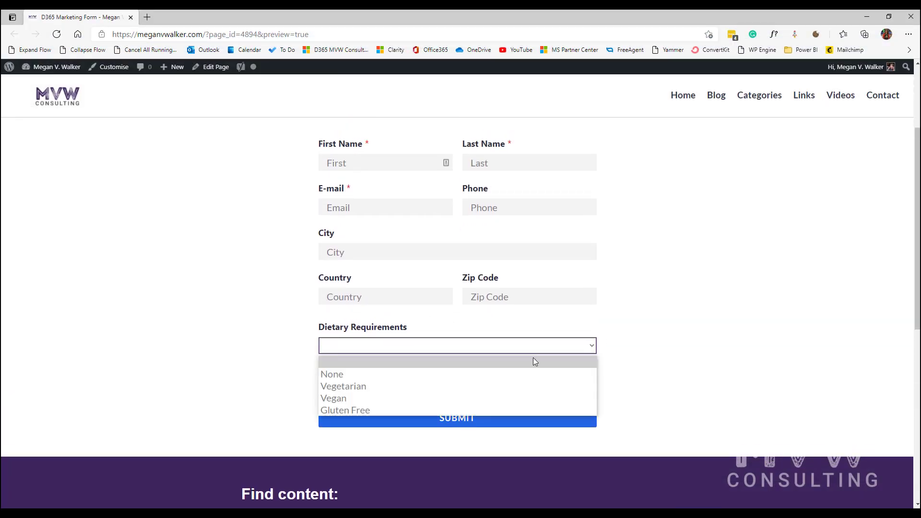
left_click(701, 374)
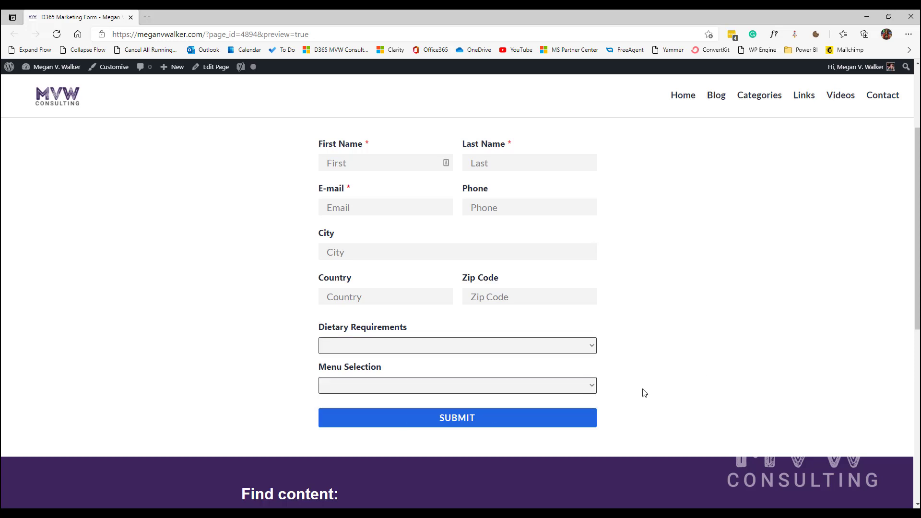
- Check which dishes Menu Selection offers for Vegan and for Vegetarian
left_click(590, 346)
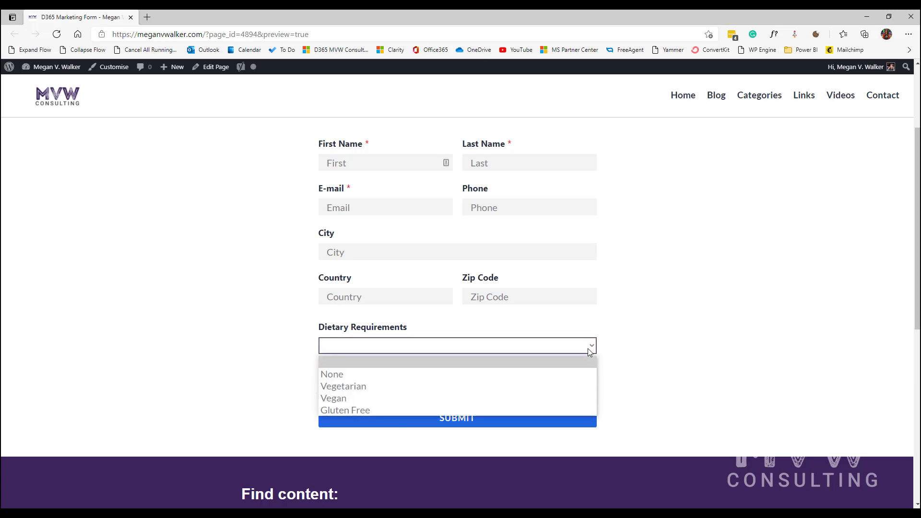
left_click(367, 398)
left_click(594, 388)
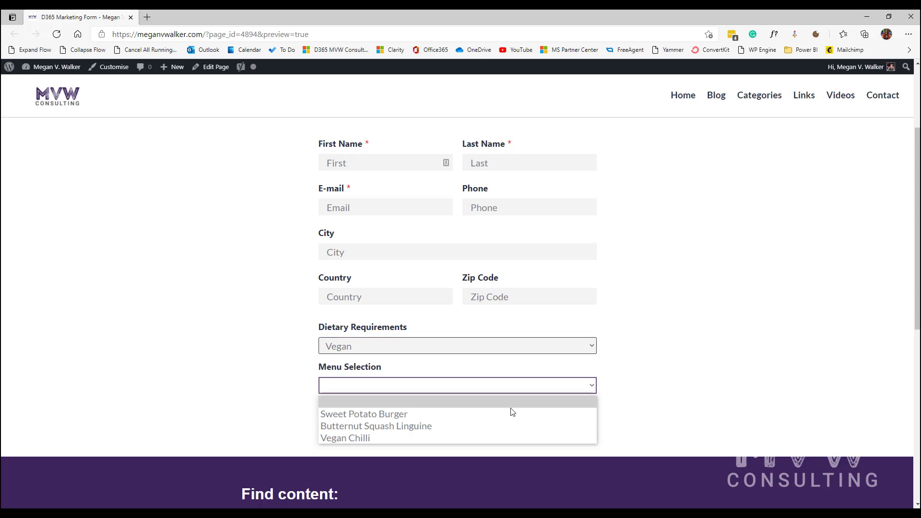
left_click(528, 347)
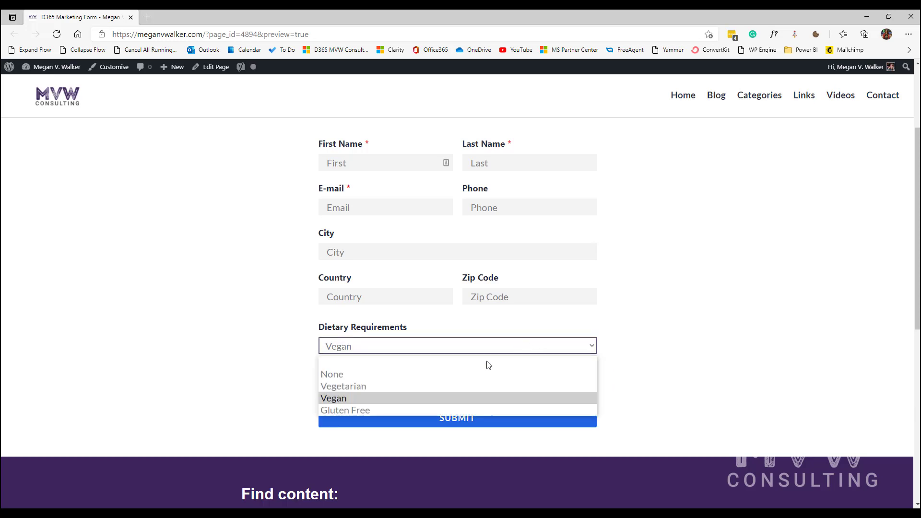
left_click(403, 386)
left_click(430, 385)
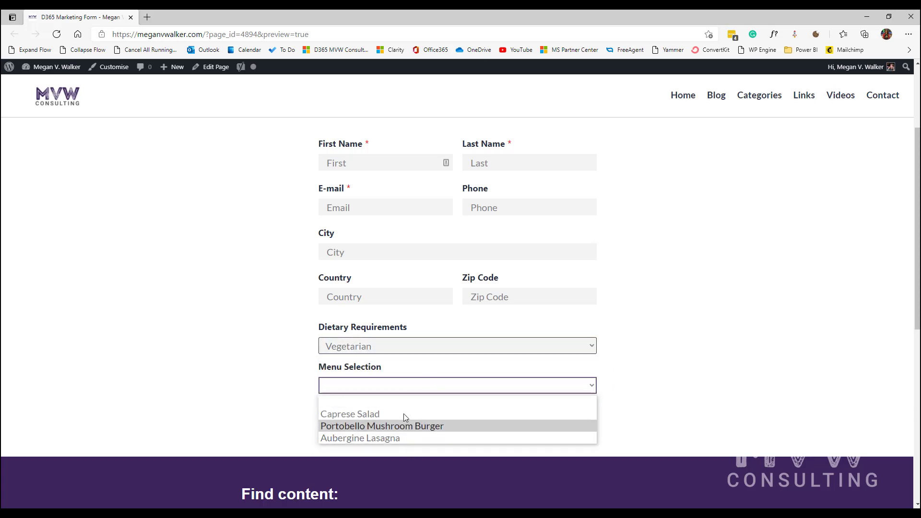
left_click(421, 344)
- Check the Gluten Free dishes, then choose None and Chicken Pesto Pasta
left_click(367, 415)
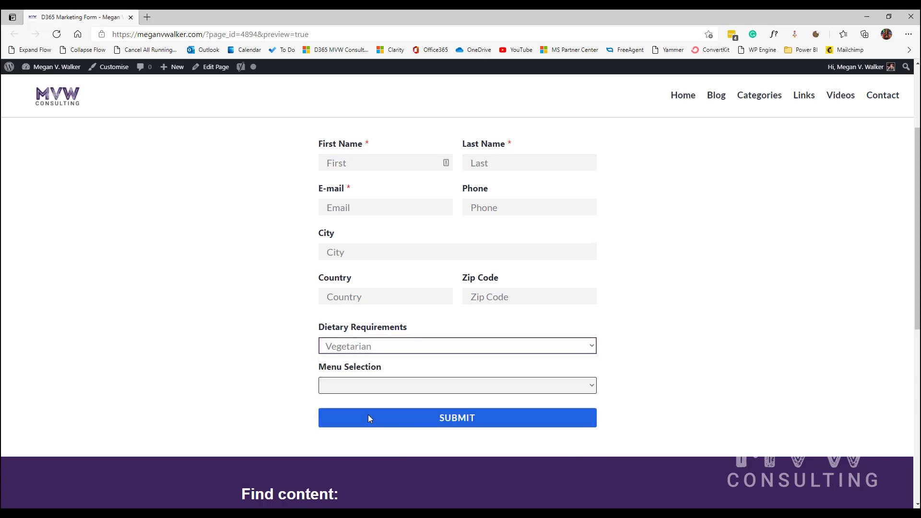
left_click(397, 386)
left_click(421, 347)
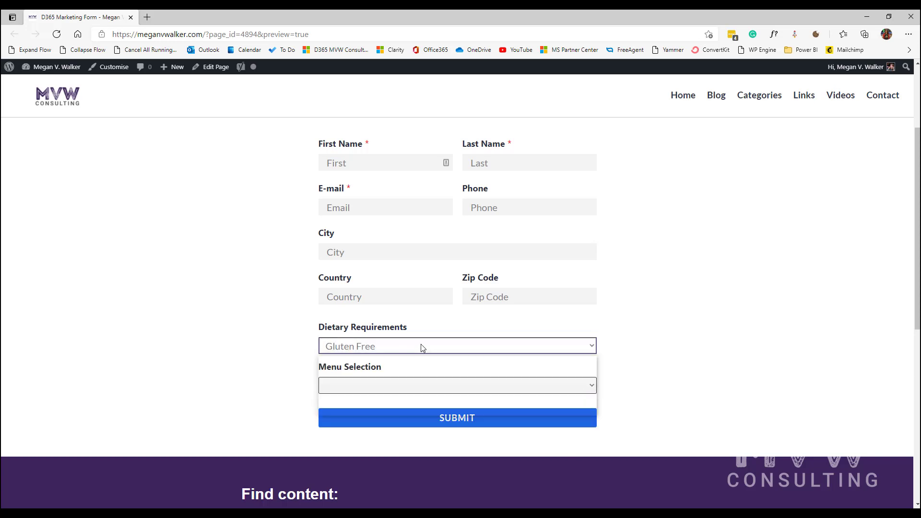
left_click(363, 376)
left_click(365, 386)
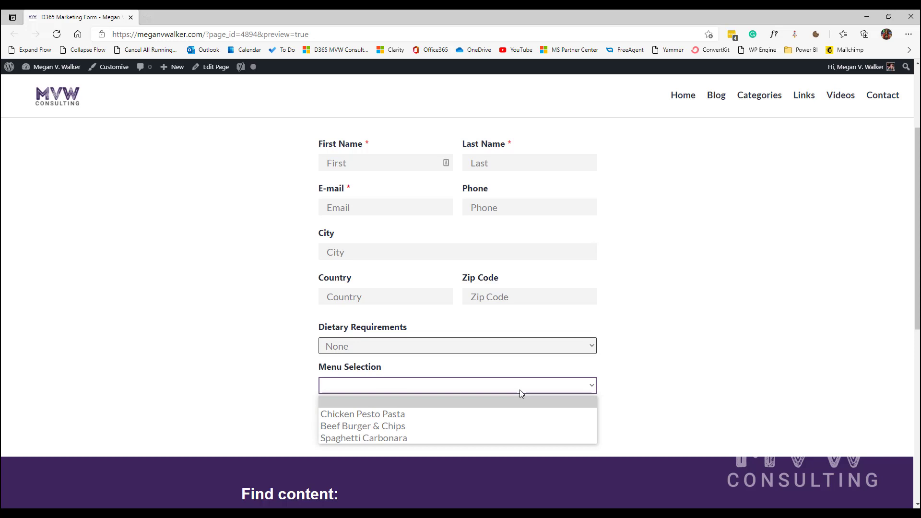
left_click(500, 411)
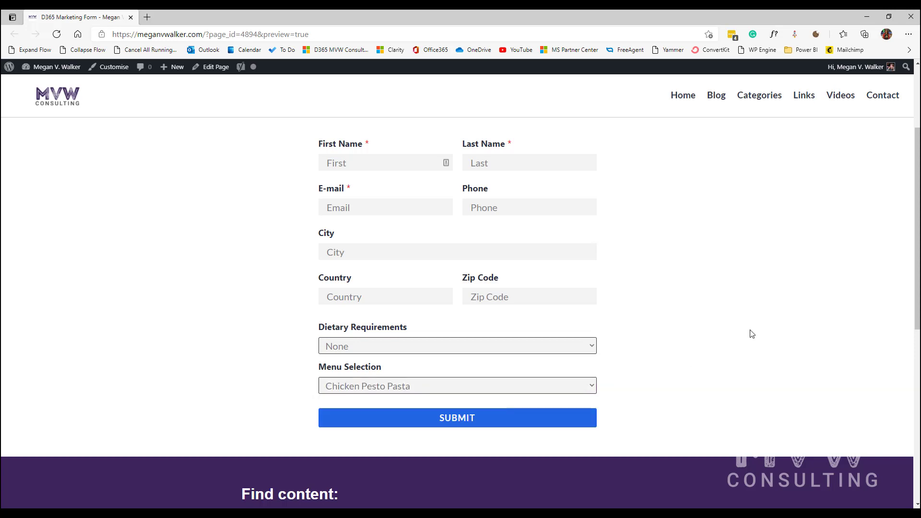